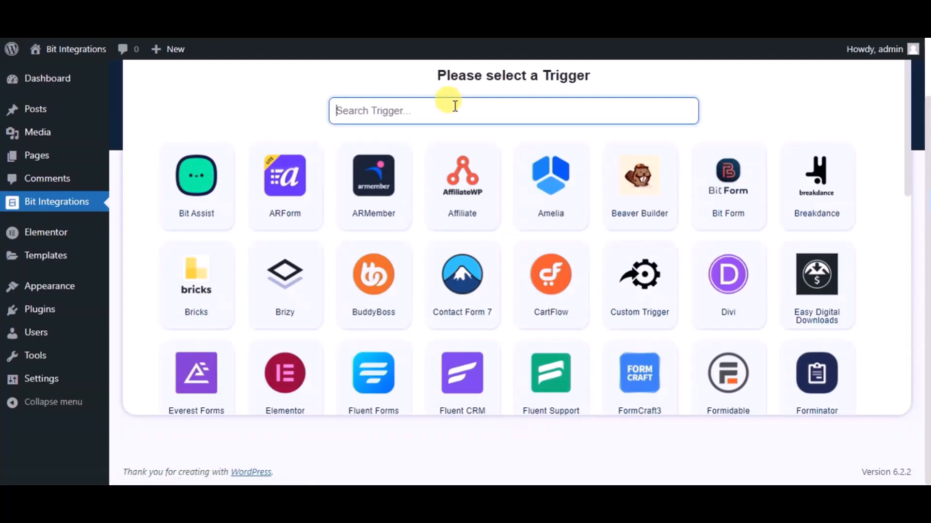
Set Elementor as the trigger with Contact Form as its form and proceed to the action selection.
text(ele)
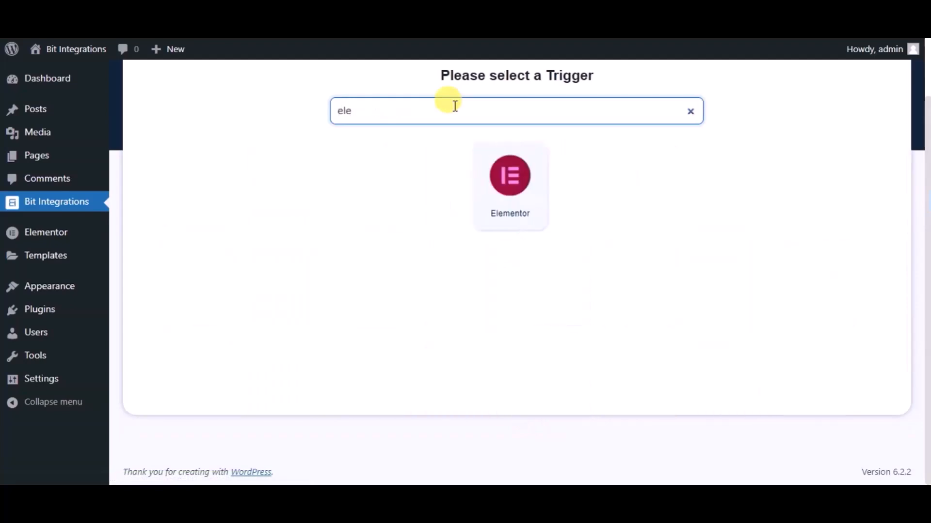
click(475, 166)
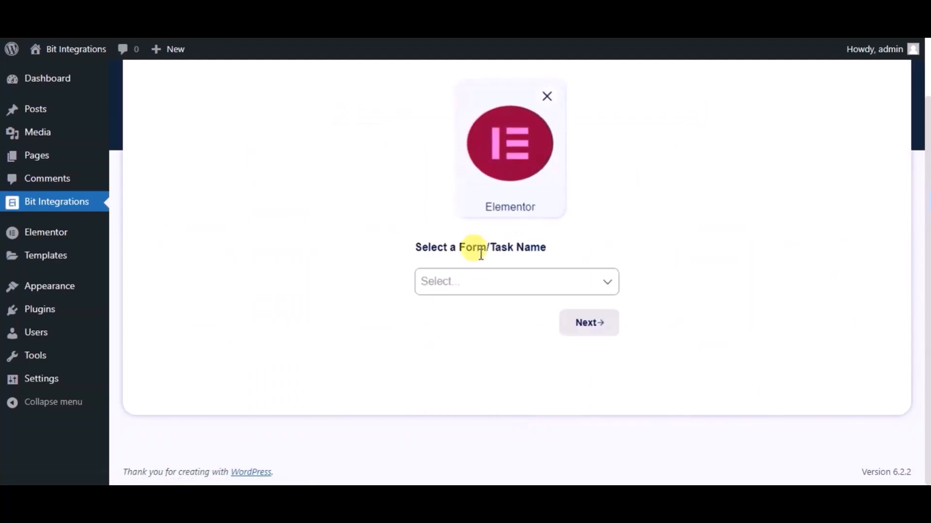
click(482, 280)
click(485, 322)
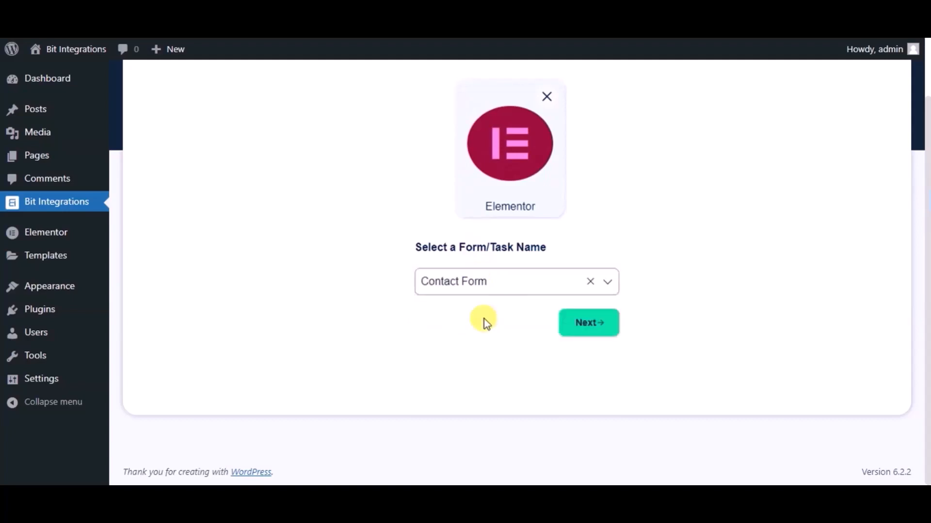
click(563, 327)
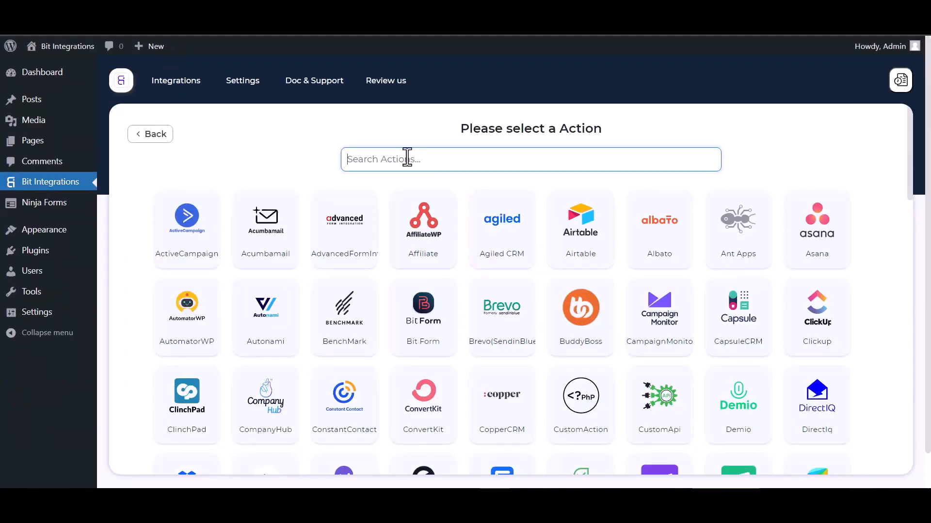
Choose Albato as the integration's action and go to the Albato dashboard for the webhook.
text(al)
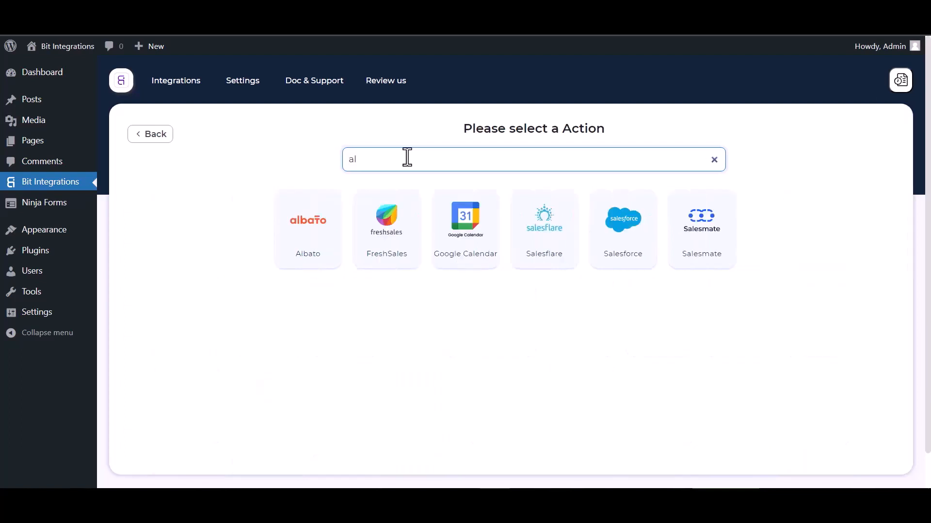
click(303, 216)
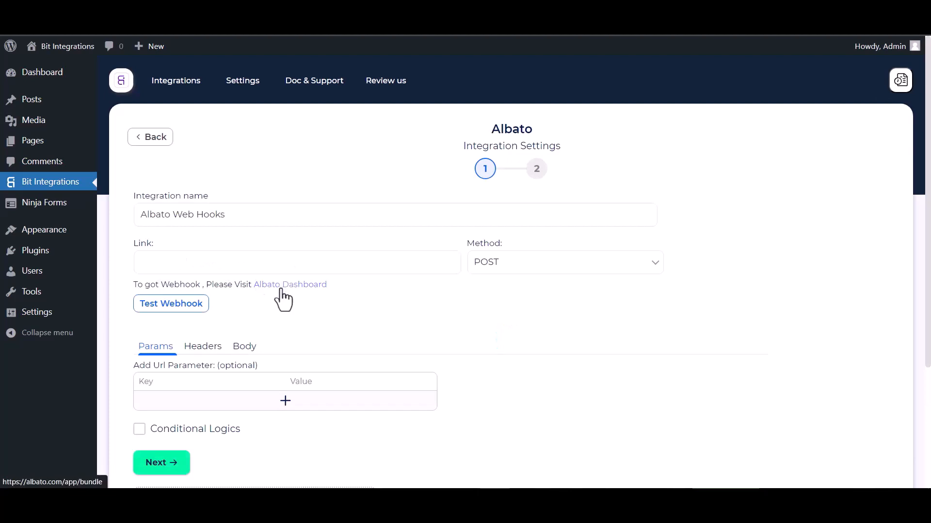
click(281, 286)
Create a new Albato automation and set Webhook as its trigger app.
click(141, 168)
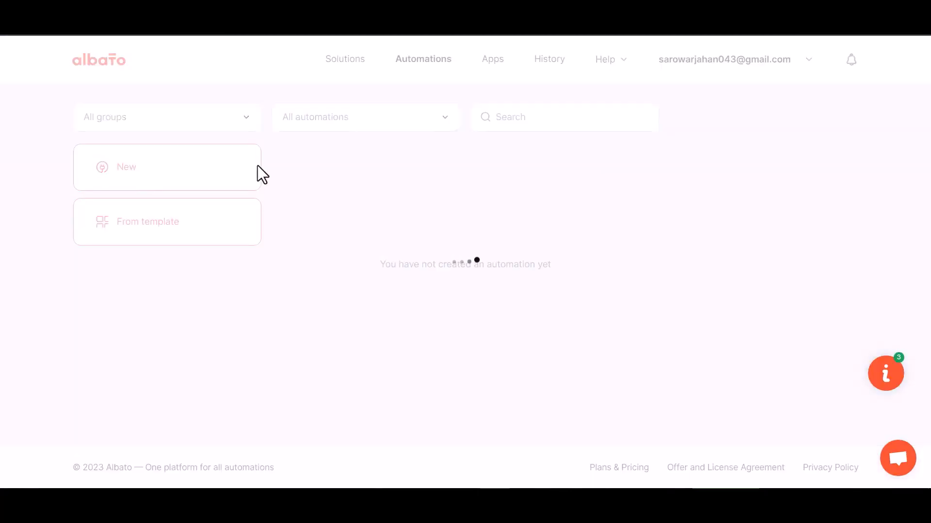
click(677, 263)
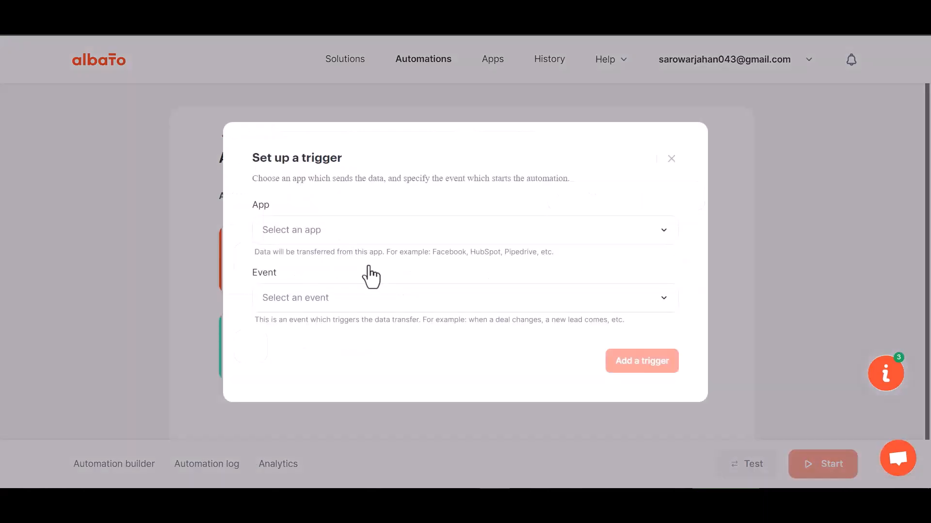
click(318, 238)
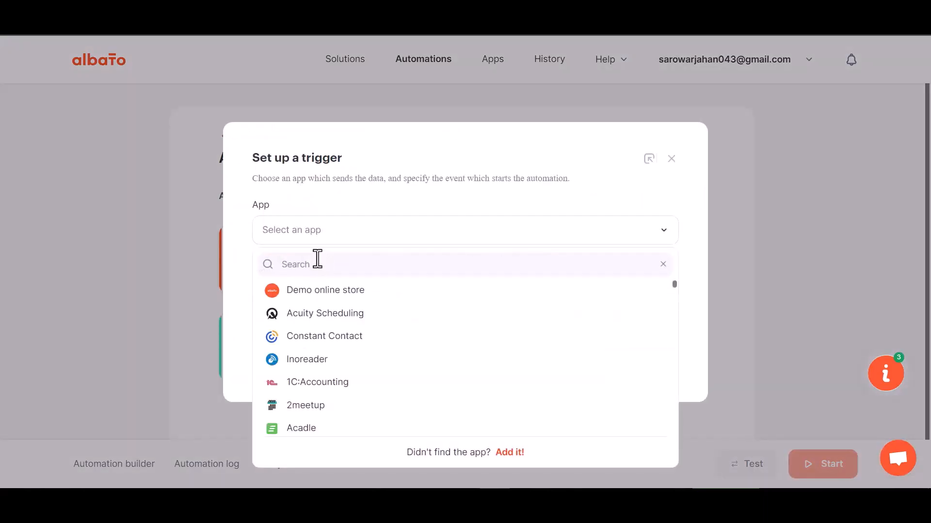
text(web)
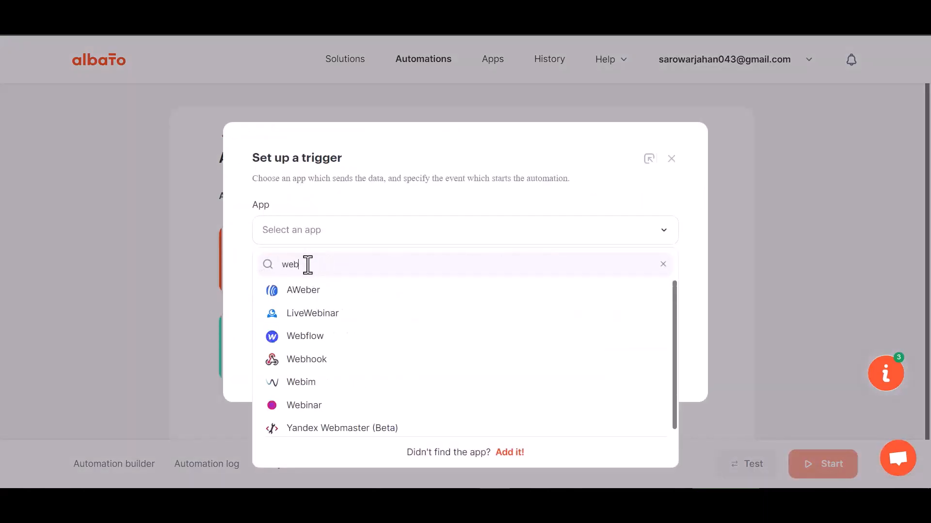
text(h)
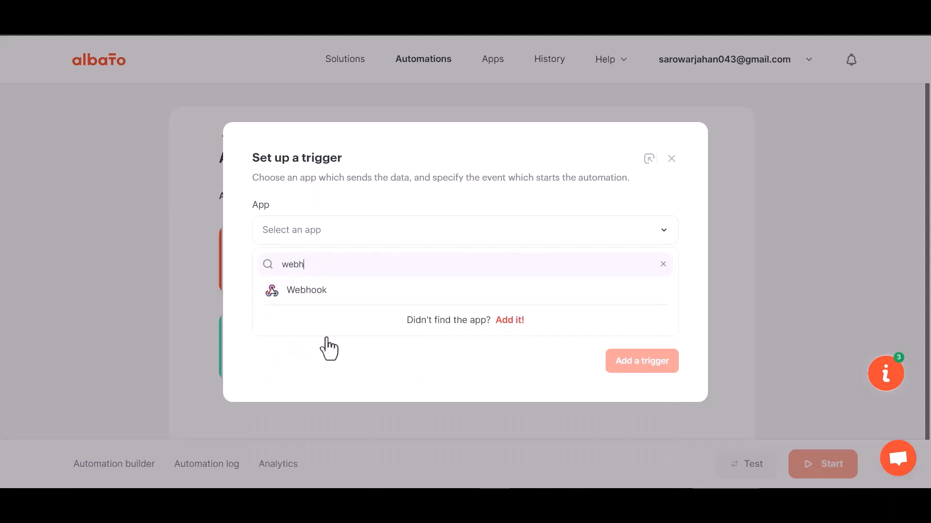
click(328, 301)
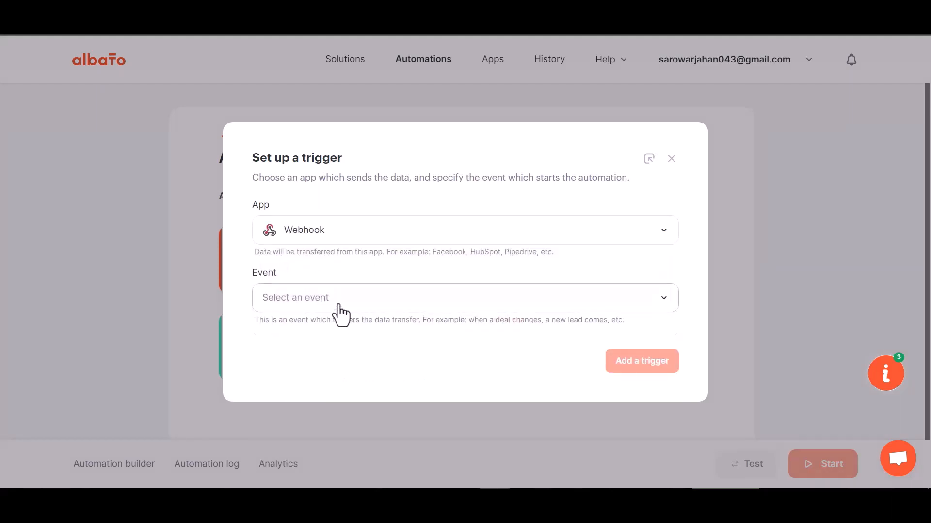
Set the trigger event to Incoming webhook with the first My Account Webhook connection, and add the trigger.
click(320, 300)
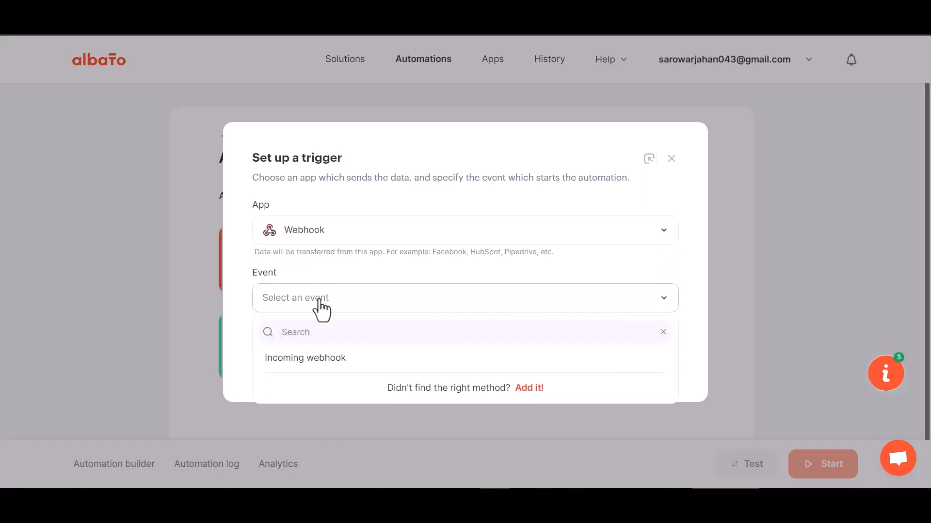
click(311, 364)
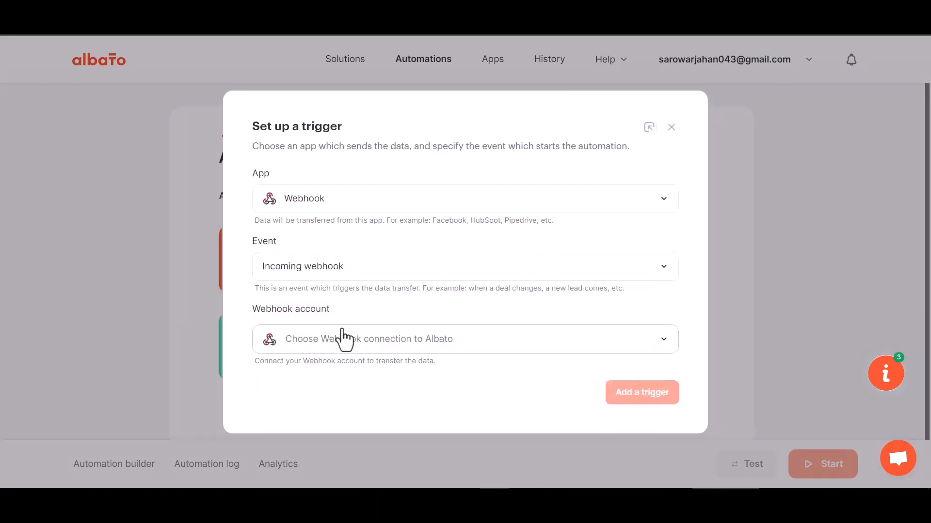
click(332, 345)
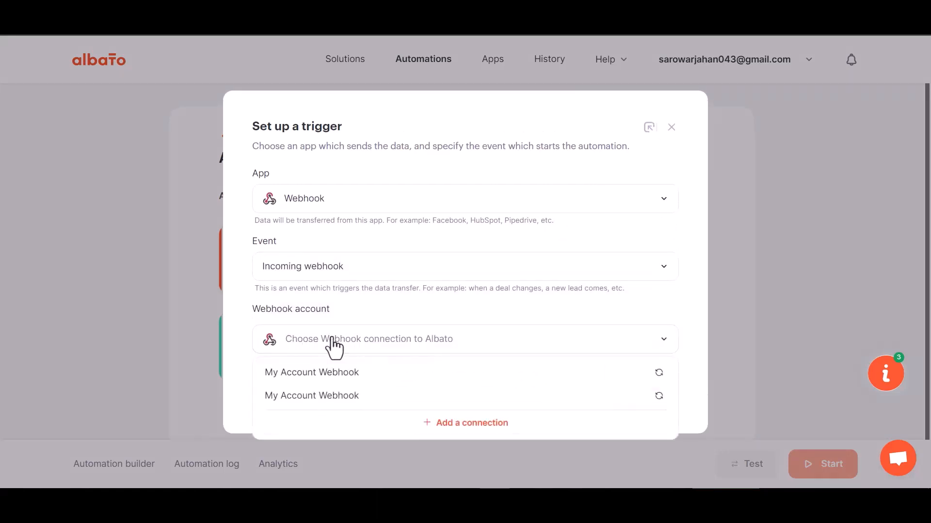
click(338, 377)
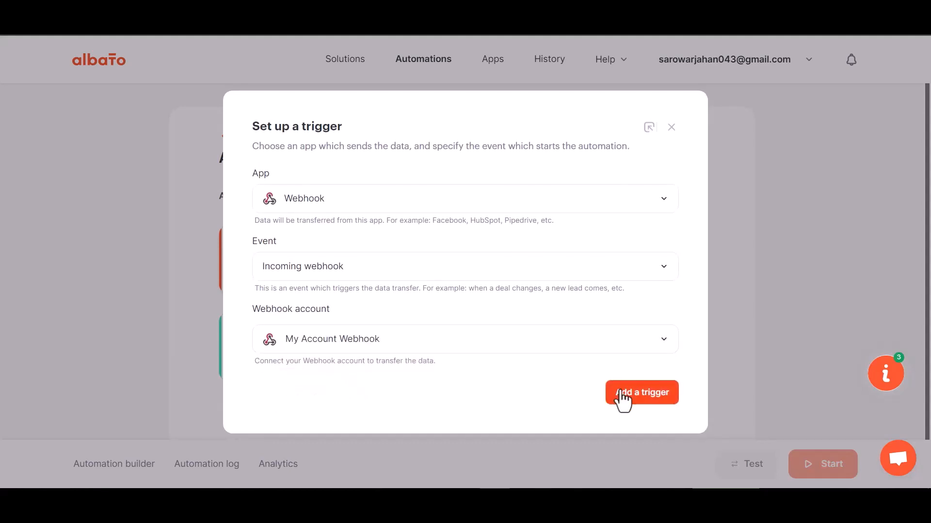
click(624, 395)
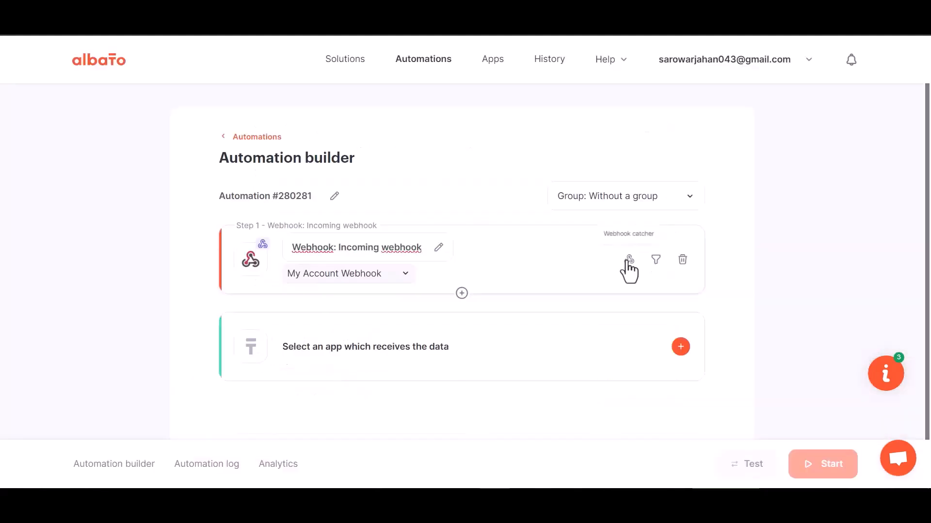
Copy the generated URL from the trigger's webhook catcher and start waiting for the webhook.
click(626, 262)
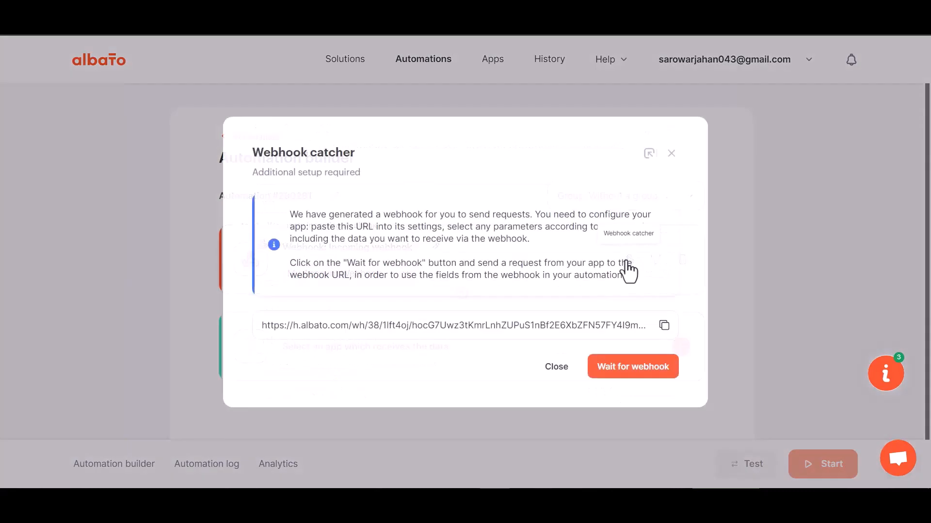
click(664, 325)
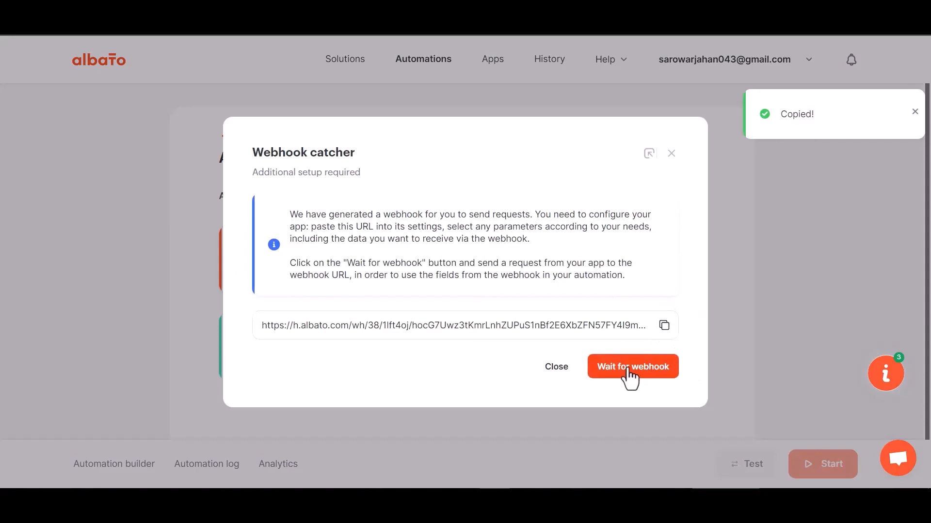
click(629, 370)
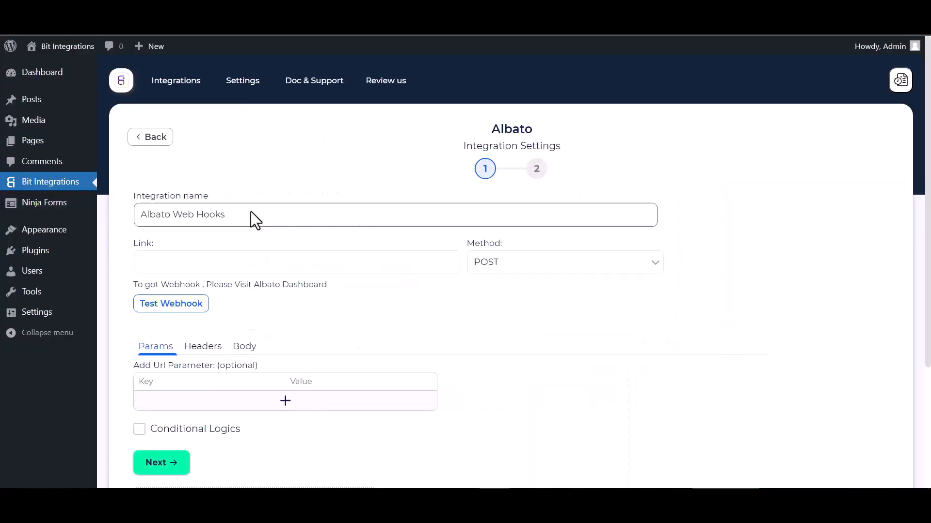
Back in Bit Integrations, paste the copied webhook URL as the link and set the body to send all data as application/json.
click(223, 270)
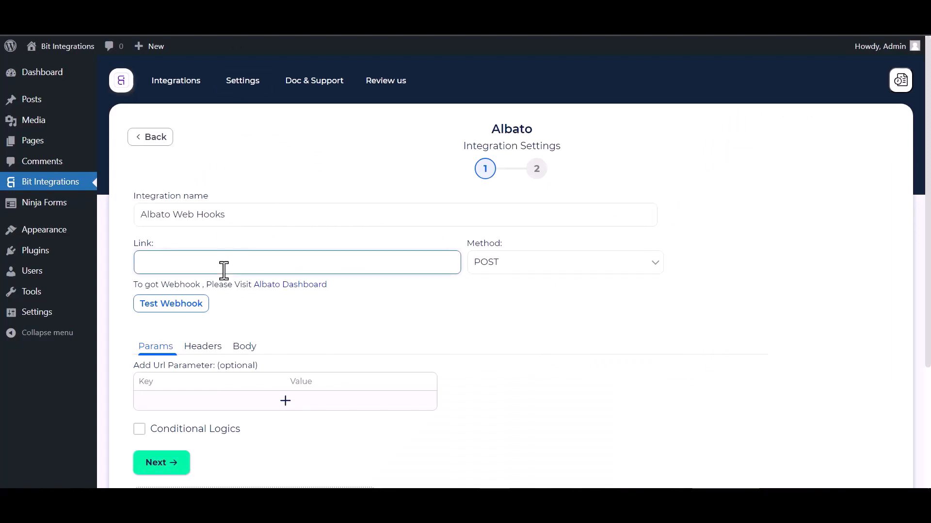
key(ctrl+v)
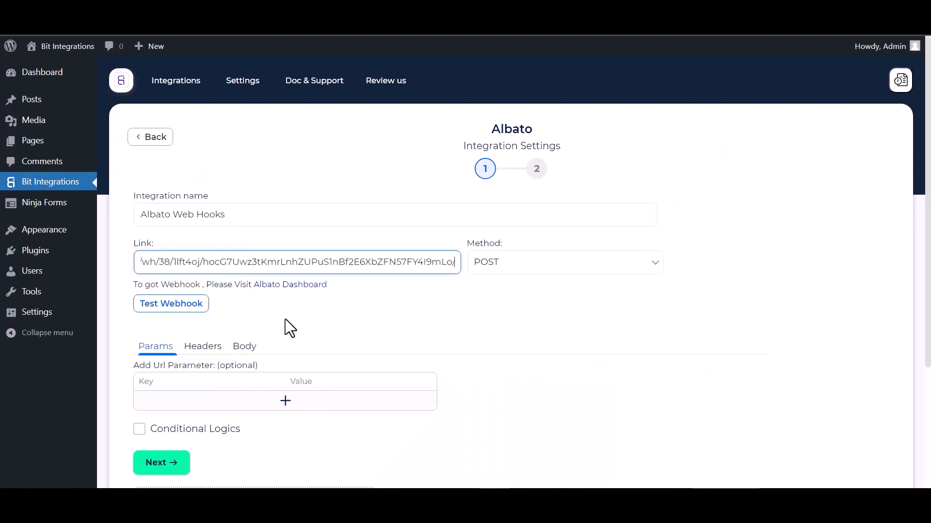
click(246, 353)
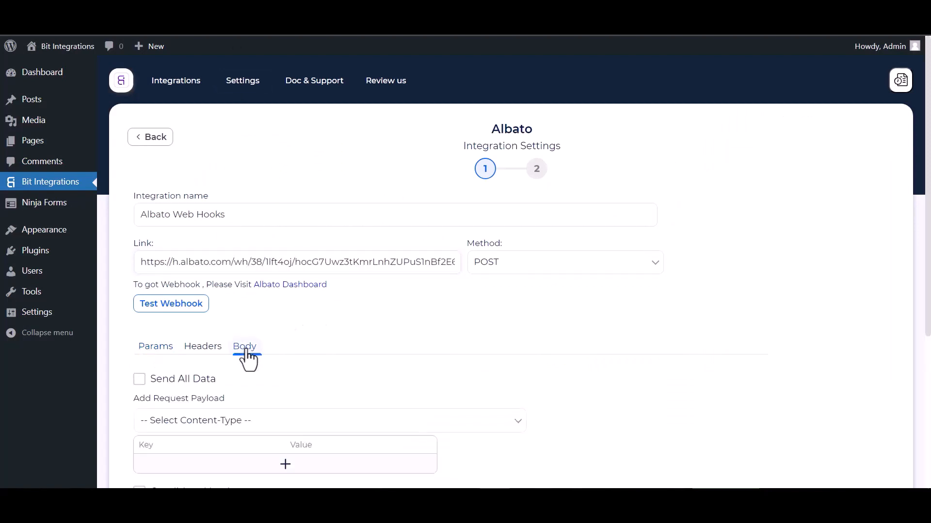
click(162, 381)
scroll(223, 383, down, 2)
click(258, 303)
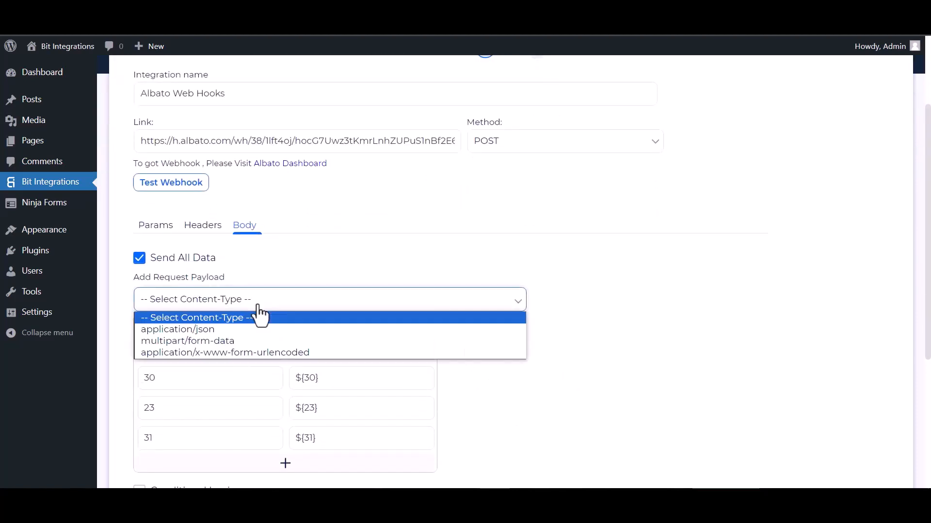
click(194, 331)
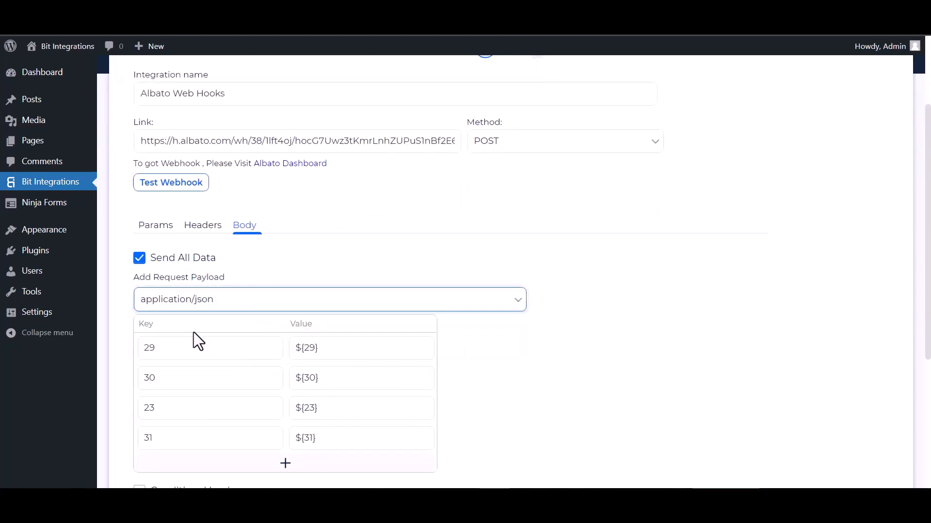
Run a webhook test with the configured link and payload.
scroll(213, 242, up, 1)
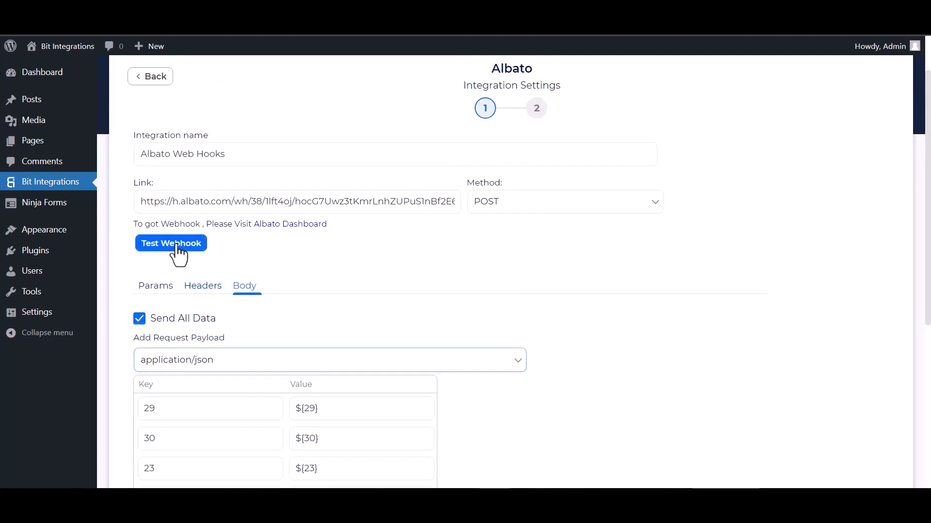
click(204, 246)
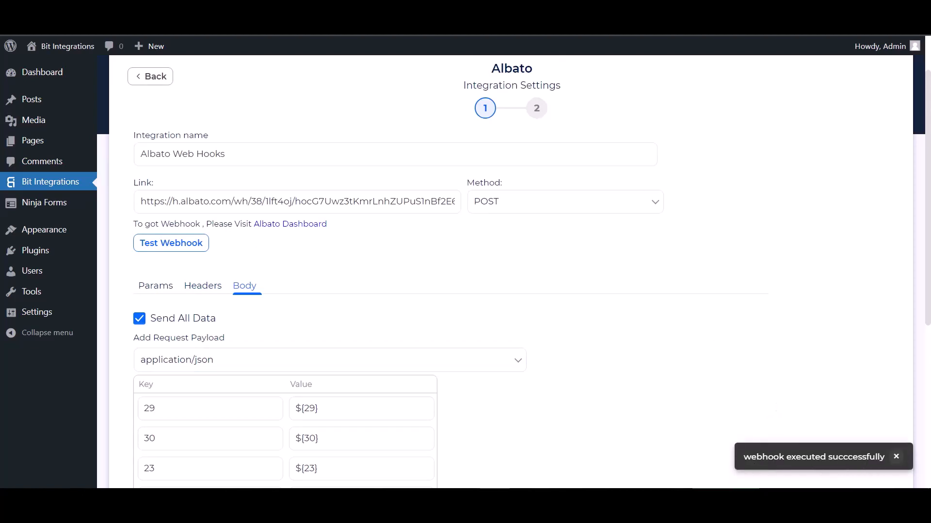
scroll(141, 320, down, 5)
click(140, 310)
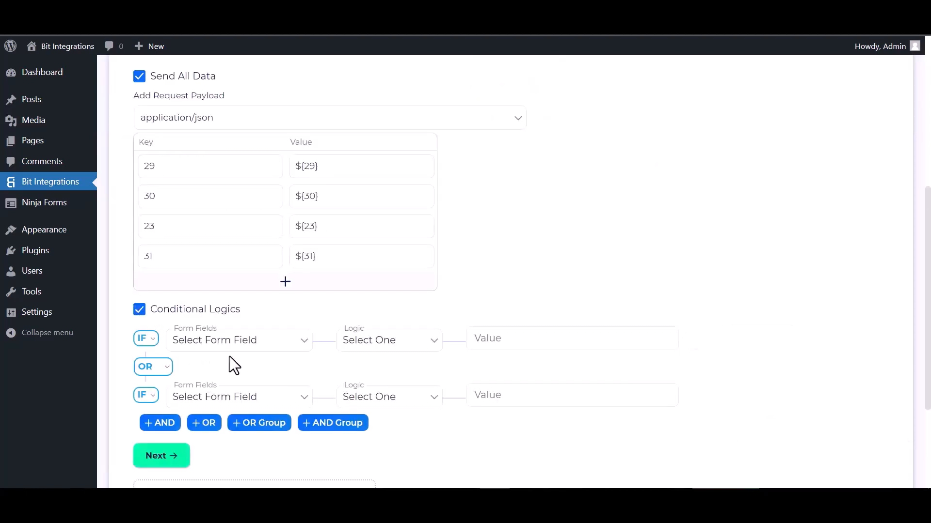
scroll(234, 366, down, 1)
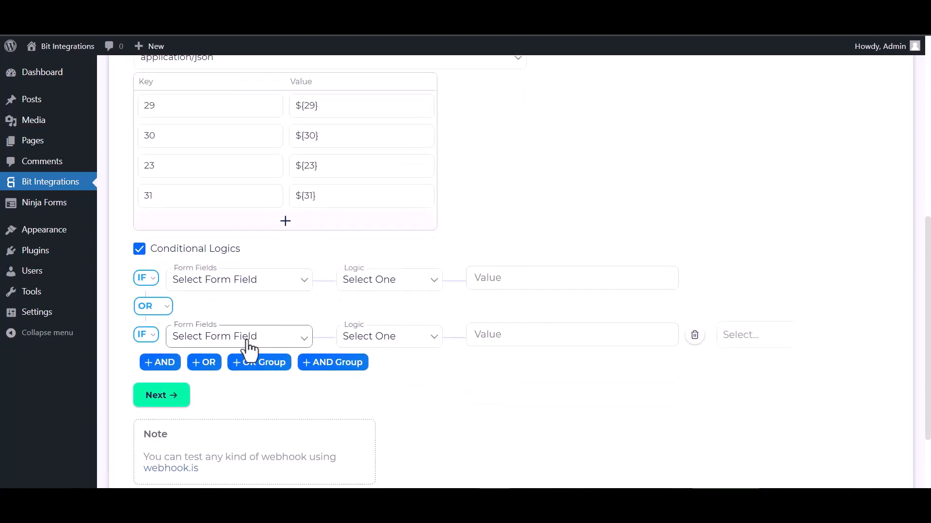
click(141, 249)
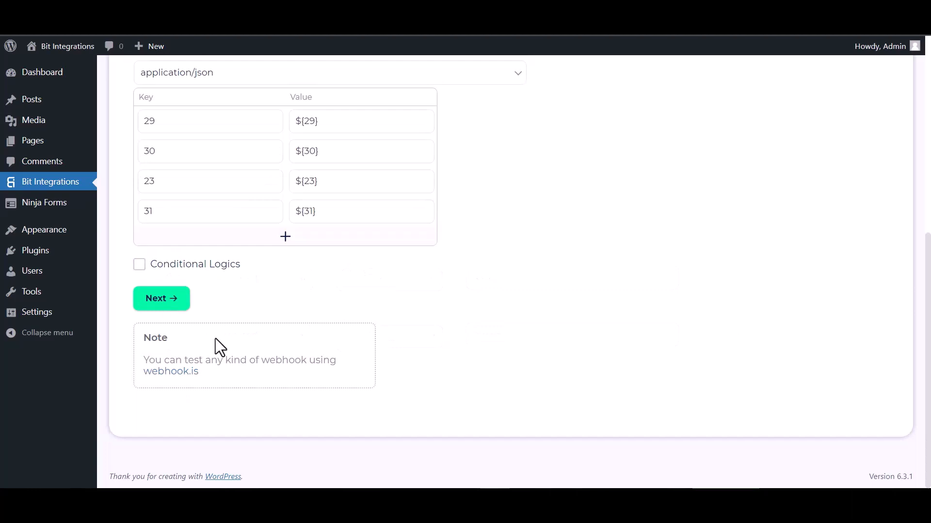
Continue past the integration settings, then finish and save the Albato integration.
click(165, 310)
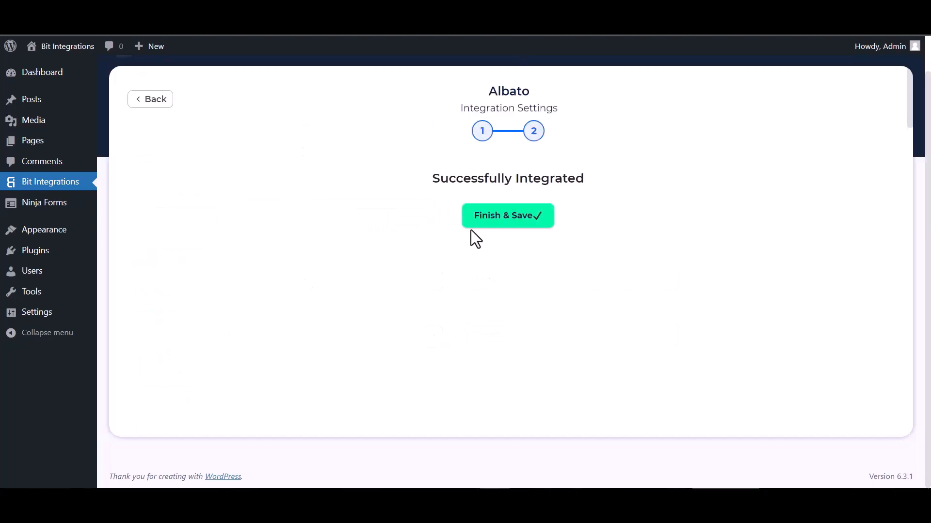
click(477, 224)
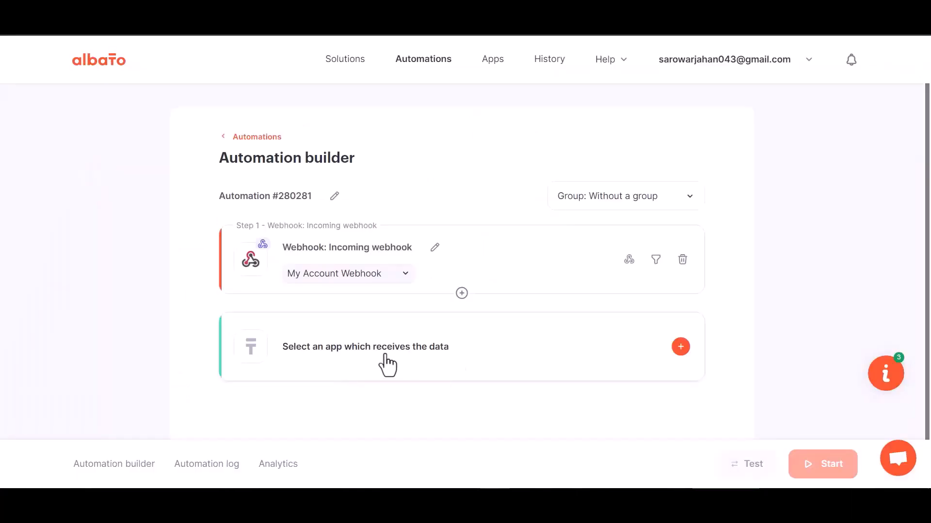
Add an action step with MailChimp as the receiving app and "Add subscriber to the list" as its action.
click(476, 356)
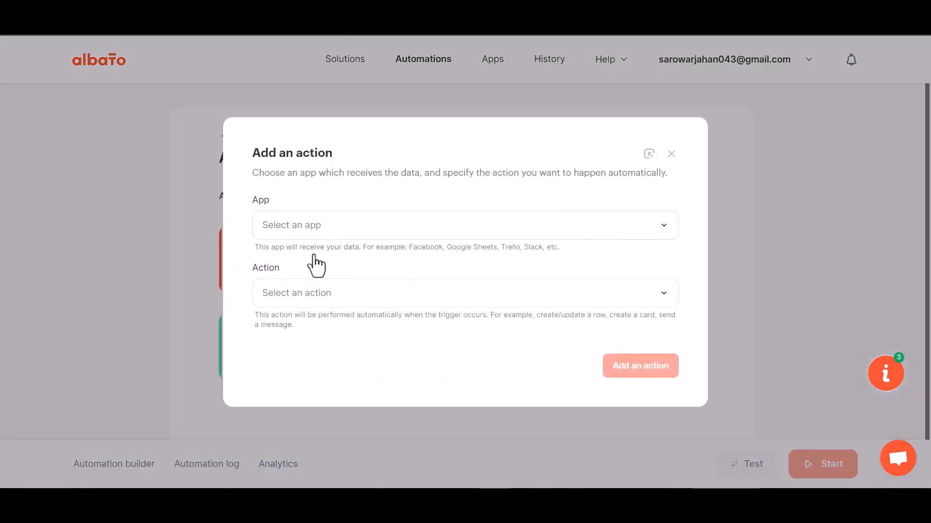
click(314, 254)
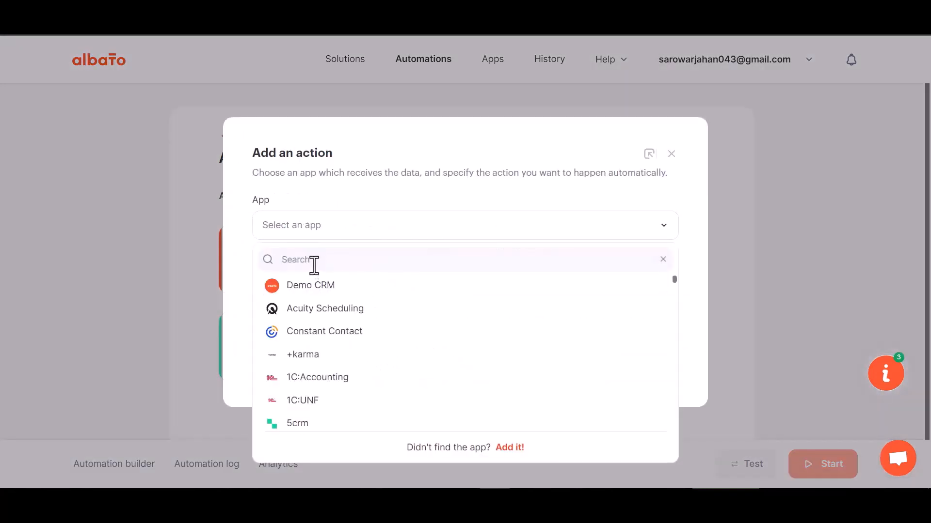
text(mail)
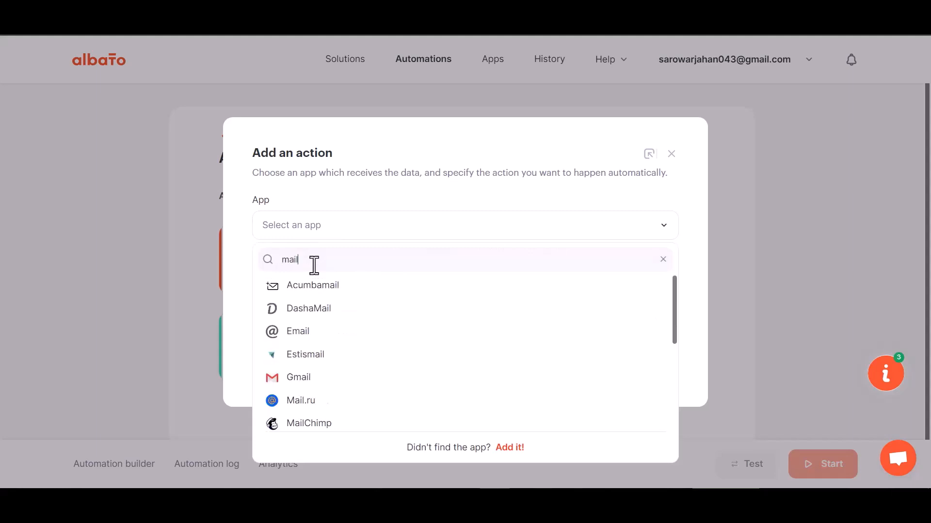
text(c)
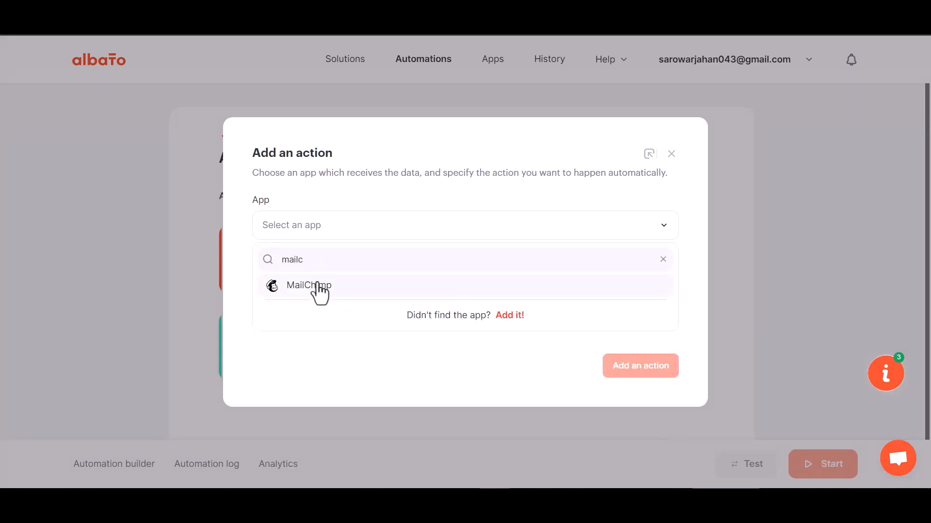
click(318, 286)
click(333, 304)
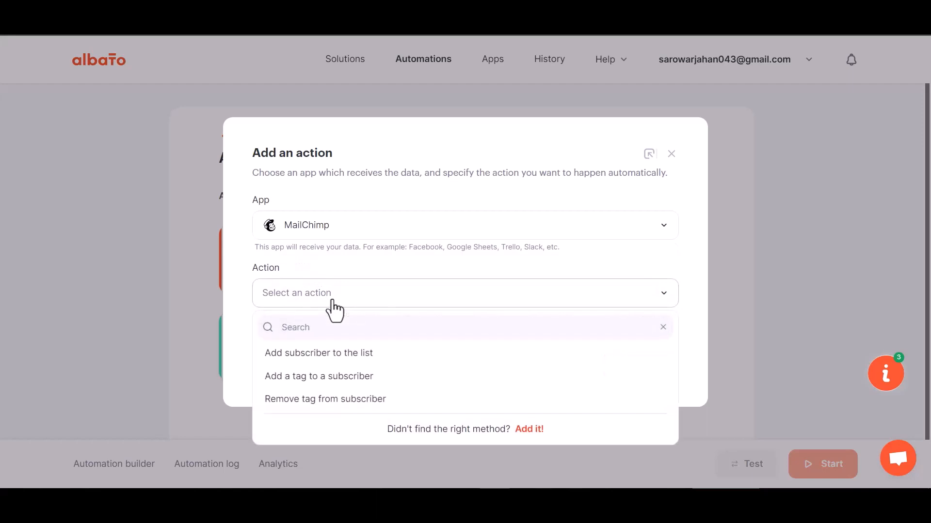
click(357, 354)
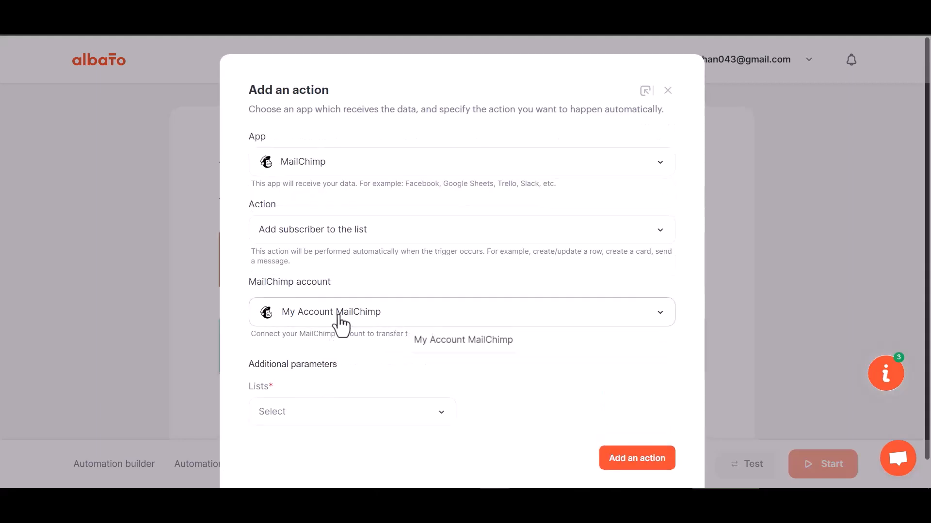
Grant Albato access to the MailChimp account by logging in to Mailchimp and allowing the authorization.
click(383, 320)
click(446, 345)
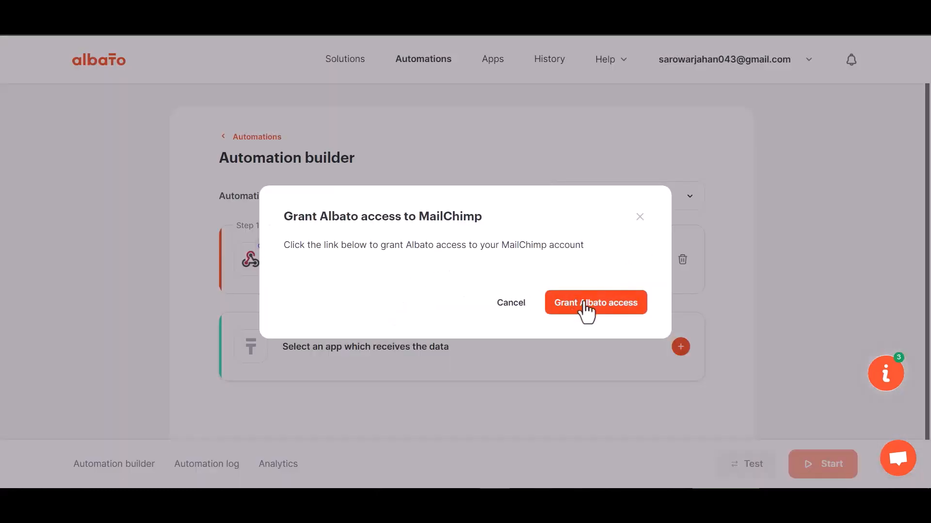
click(585, 304)
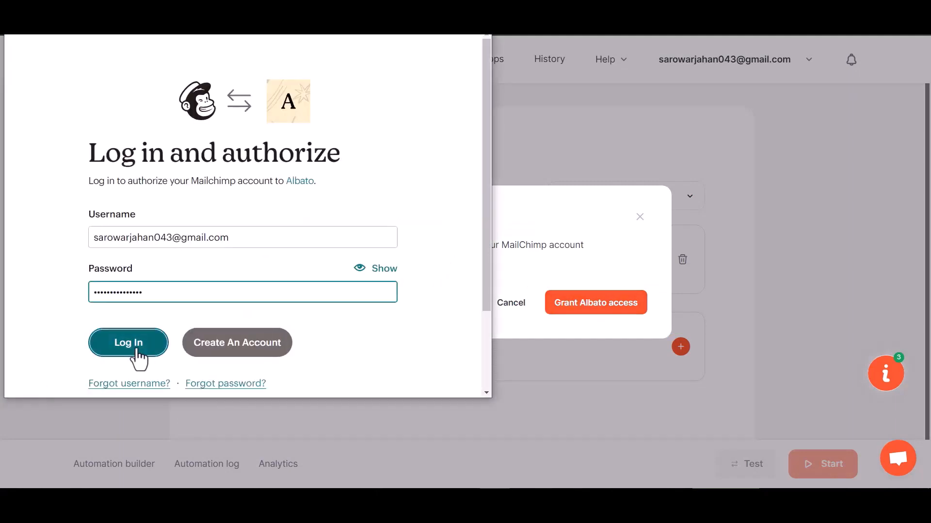
click(131, 347)
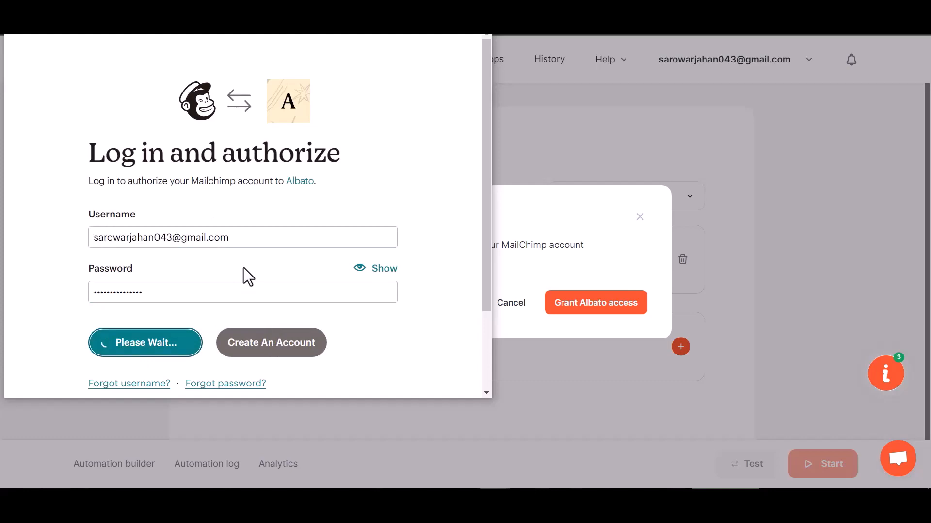
scroll(242, 268, down, 3)
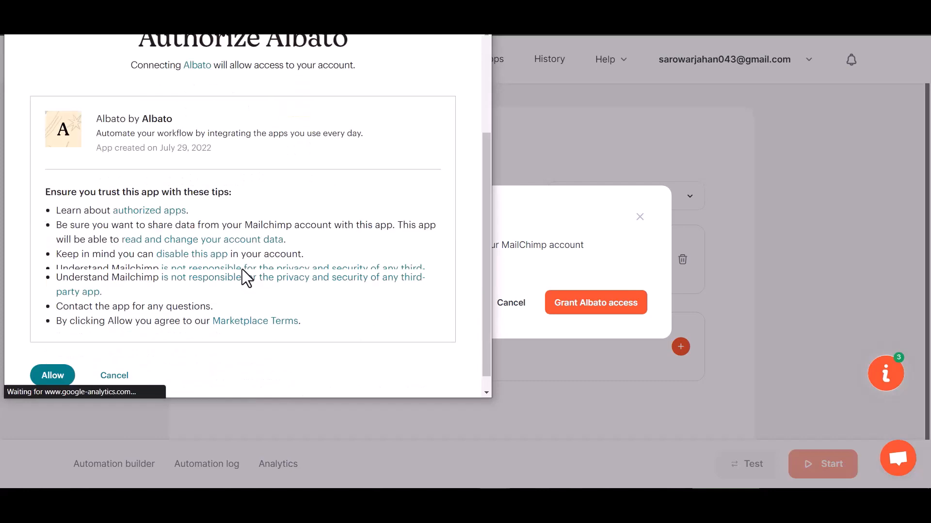
click(58, 358)
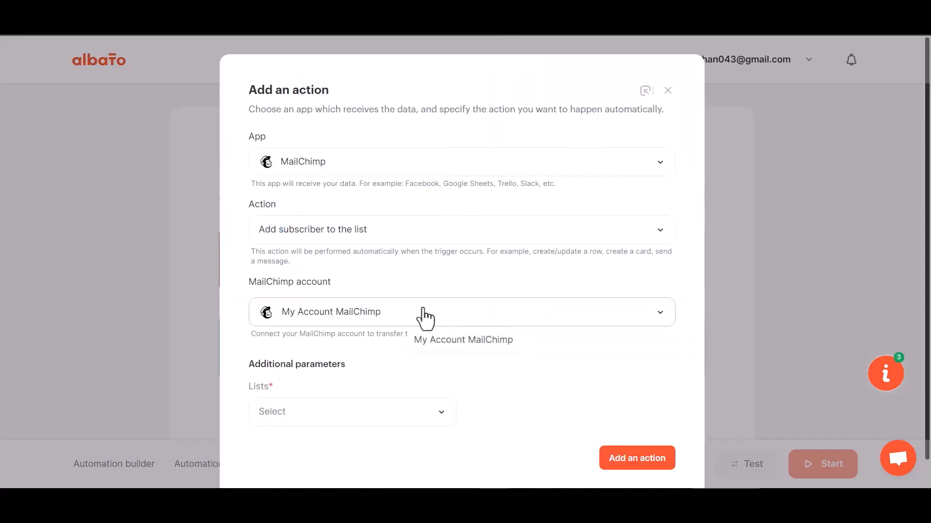
Select the account's subscriber list as the Lists parameter and add the MailChimp action.
scroll(417, 313, down, 1)
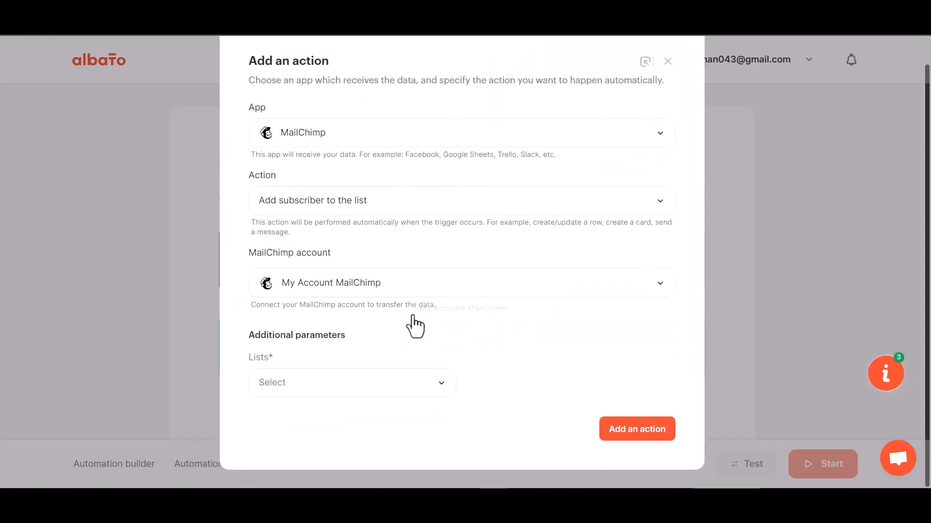
click(356, 393)
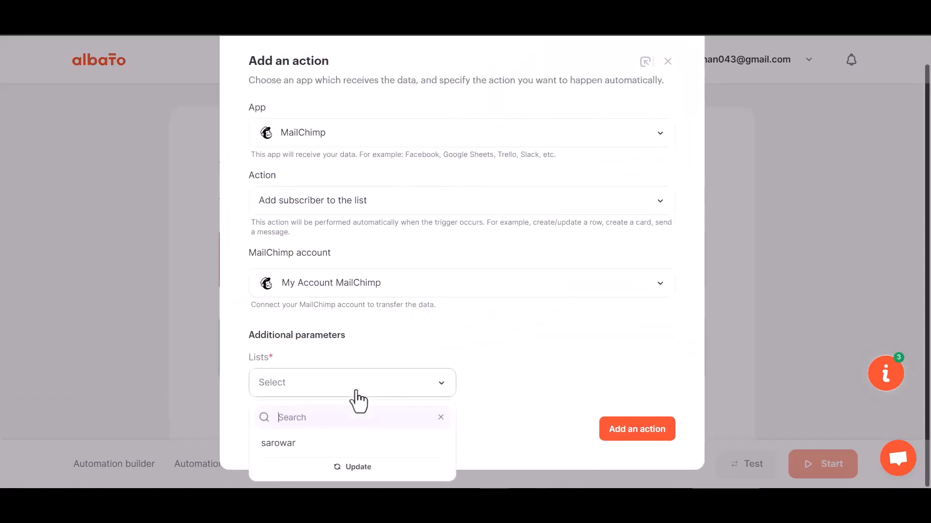
click(316, 440)
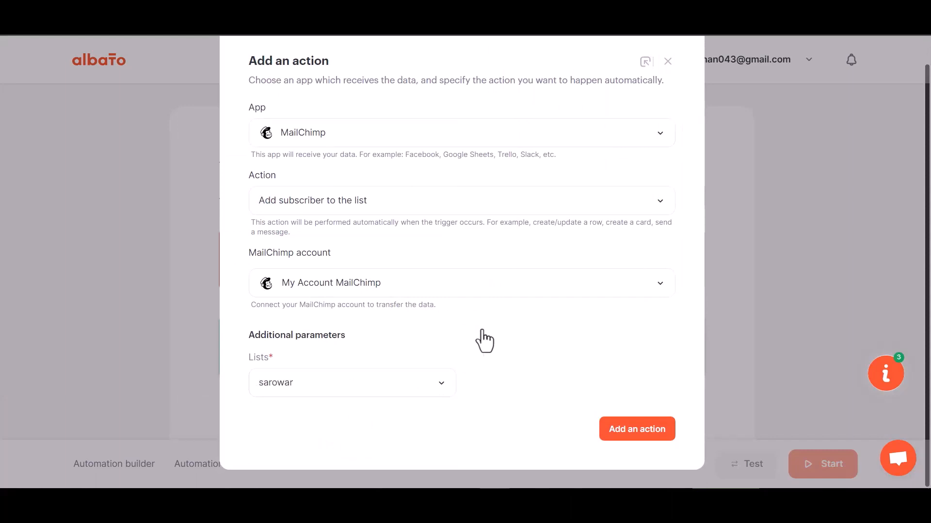
click(647, 438)
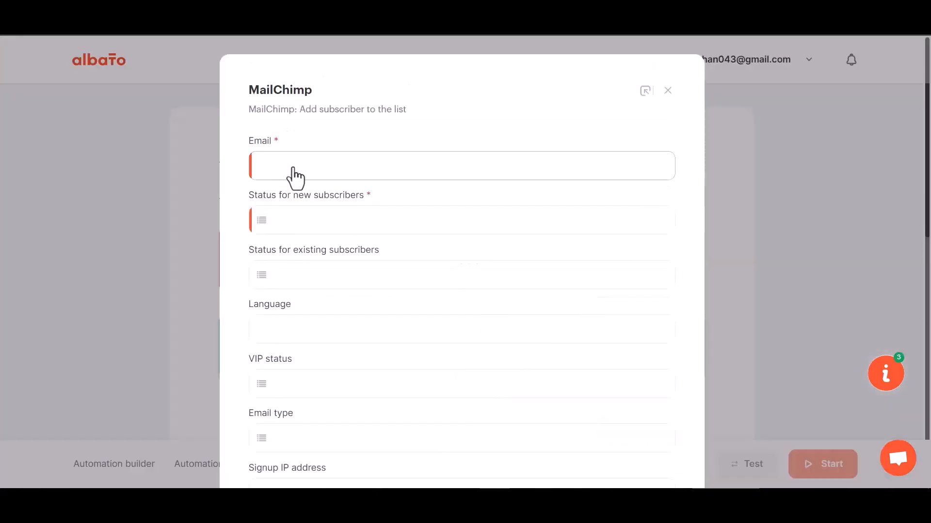
Map the Email field to webhook value 23 and set the status for new subscribers to Subscribed.
click(331, 173)
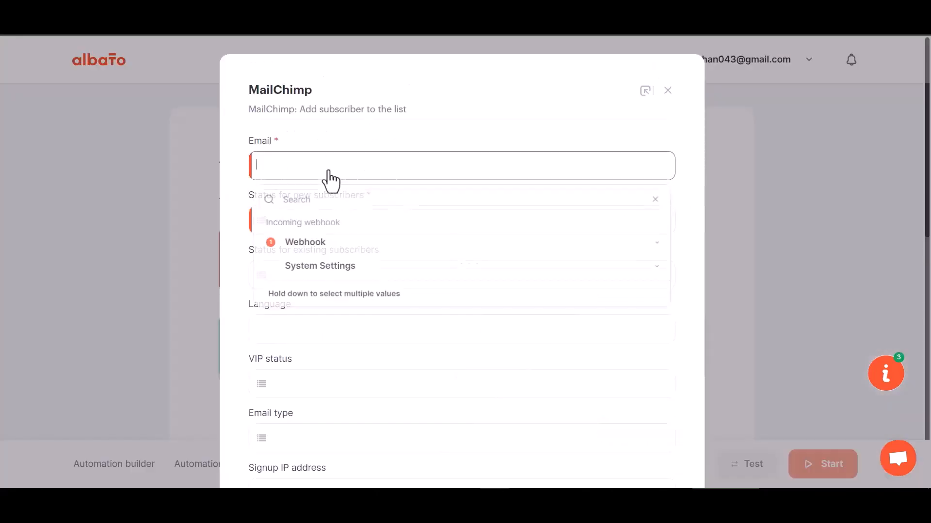
click(321, 243)
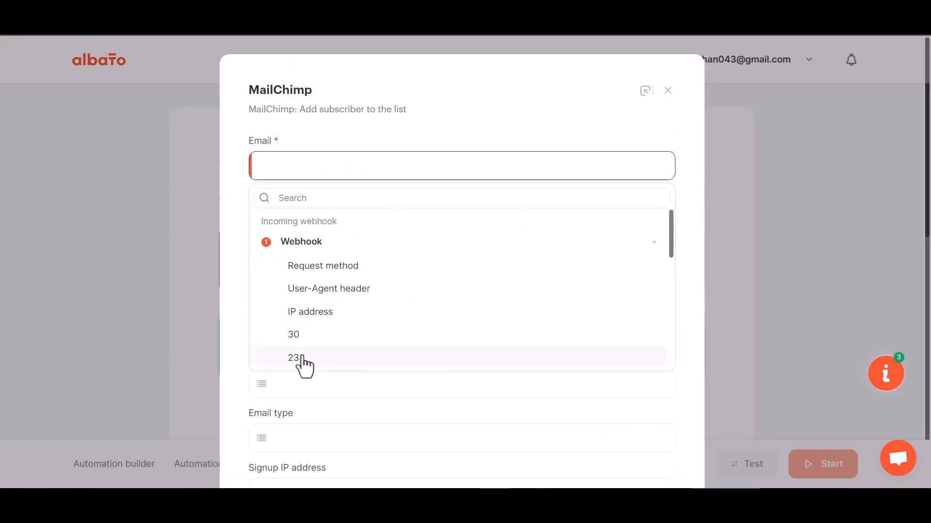
click(302, 359)
scroll(317, 298, down, 1)
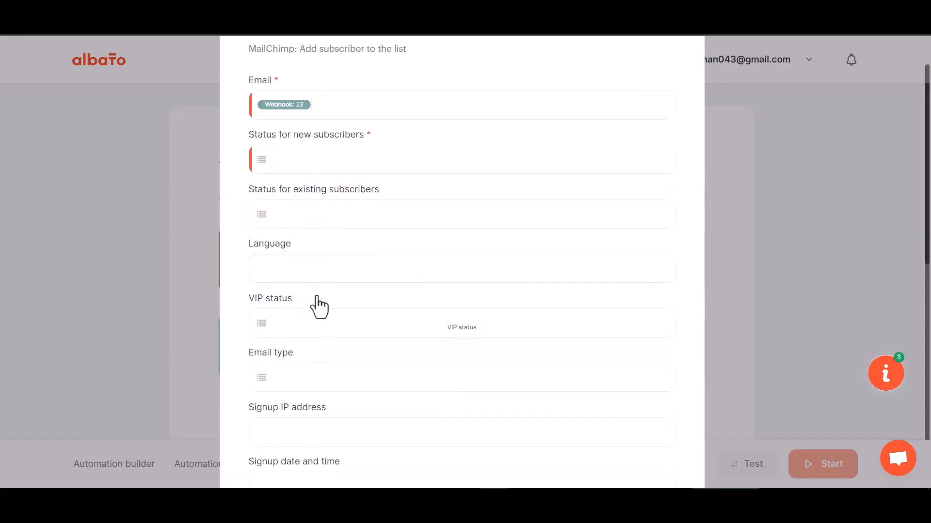
scroll(318, 306, down, 1)
click(322, 99)
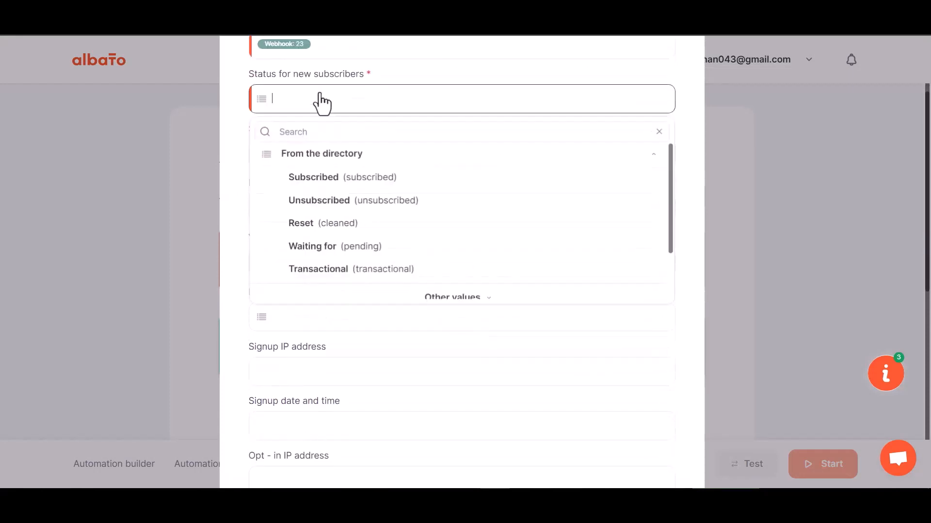
click(327, 187)
Map First Name to webhook value 29 and Last Name to webhook value 30.
scroll(349, 291, down, 6)
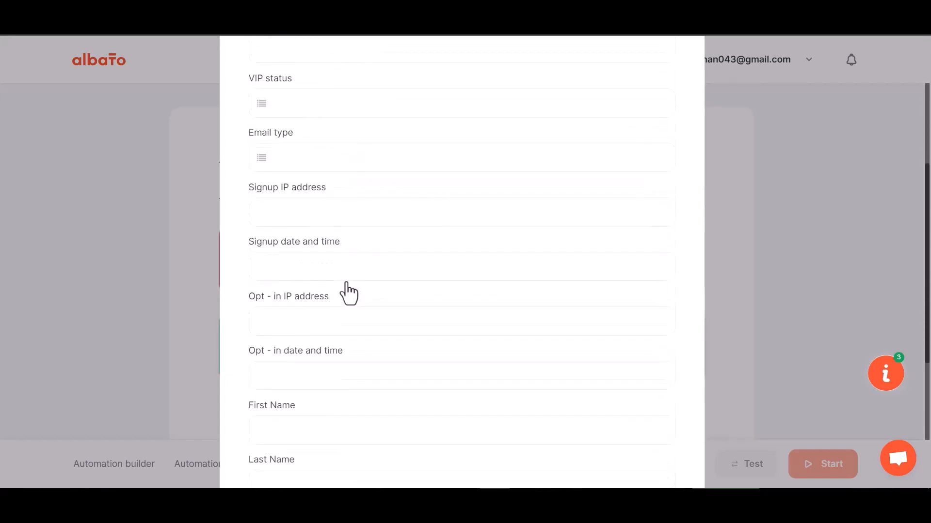
click(307, 226)
click(313, 303)
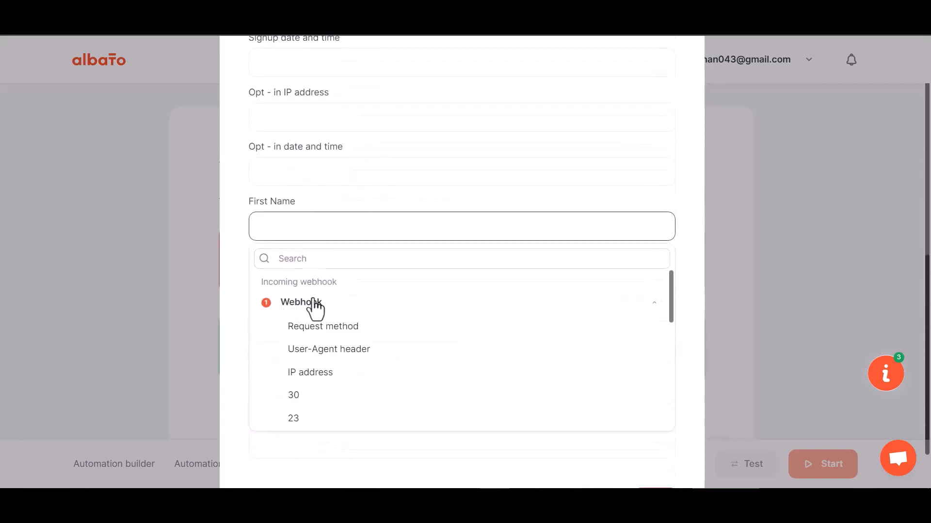
scroll(303, 427, down, 2)
click(302, 402)
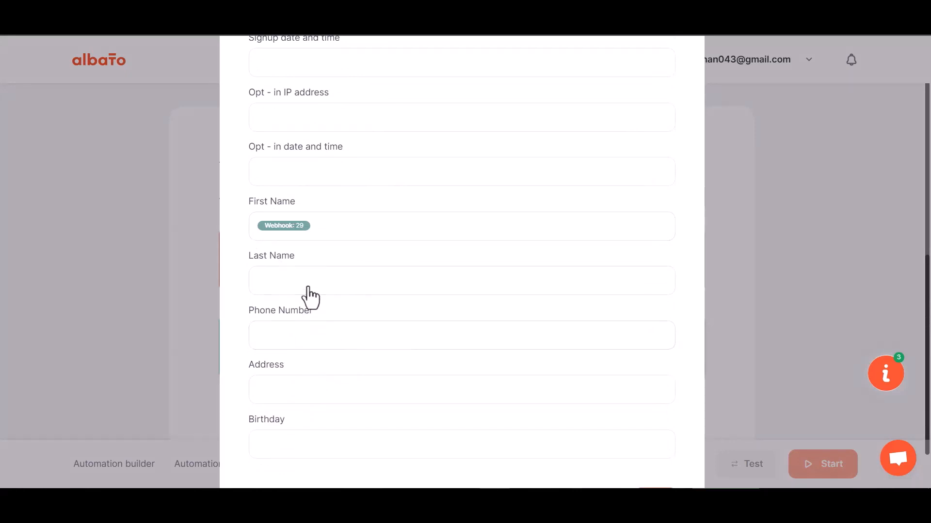
click(304, 288)
click(297, 365)
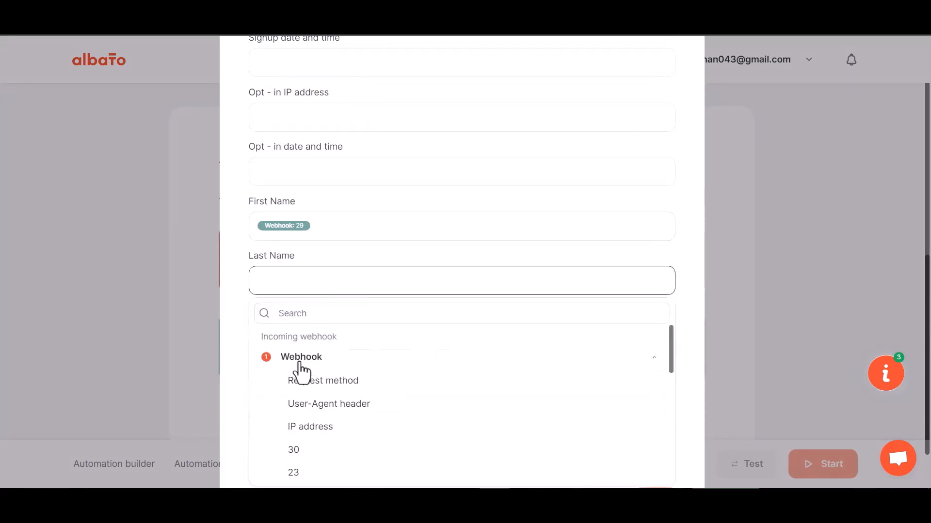
click(312, 449)
Map Phone Number to webhook value 31 and save the MailChimp field mapping.
scroll(328, 323, down, 1)
click(320, 278)
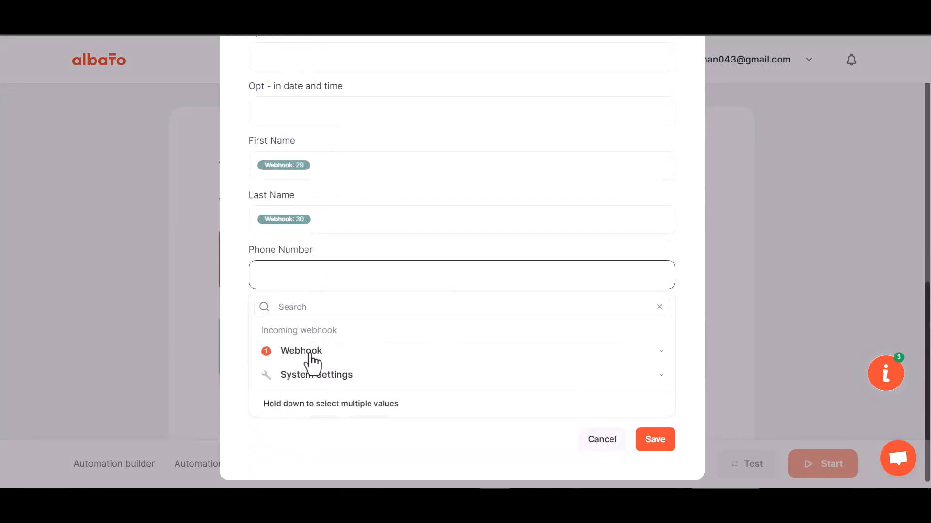
click(310, 353)
scroll(306, 427, down, 4)
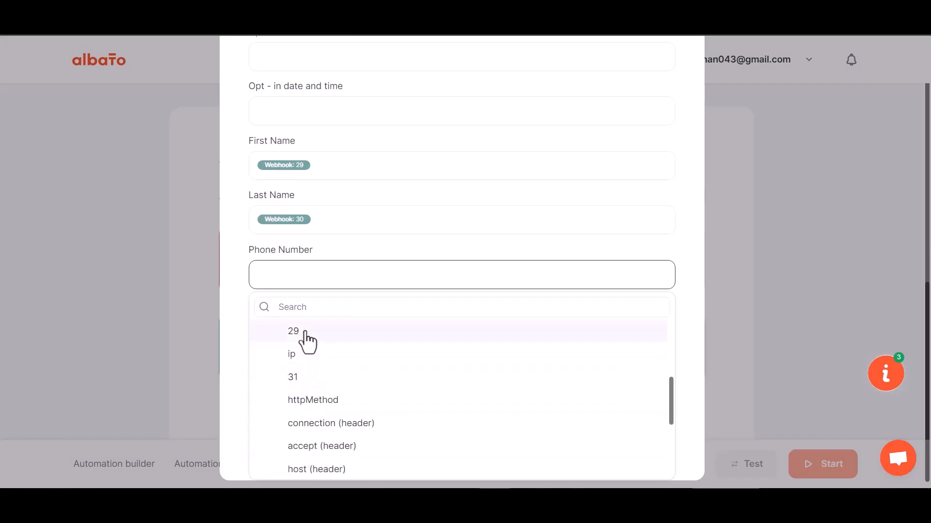
click(301, 380)
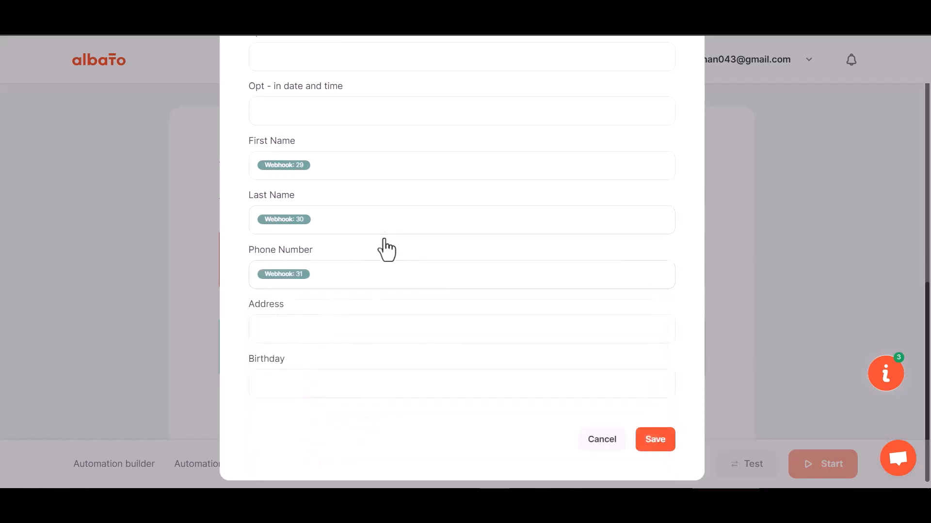
scroll(436, 301, down, 1)
click(649, 436)
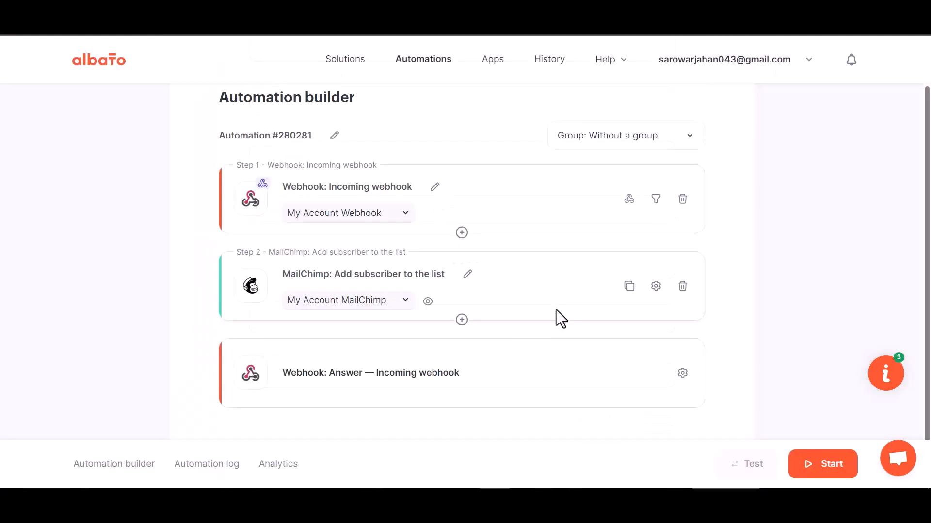
Start the automation and submit the filled-in contact form on the website as a test.
click(820, 466)
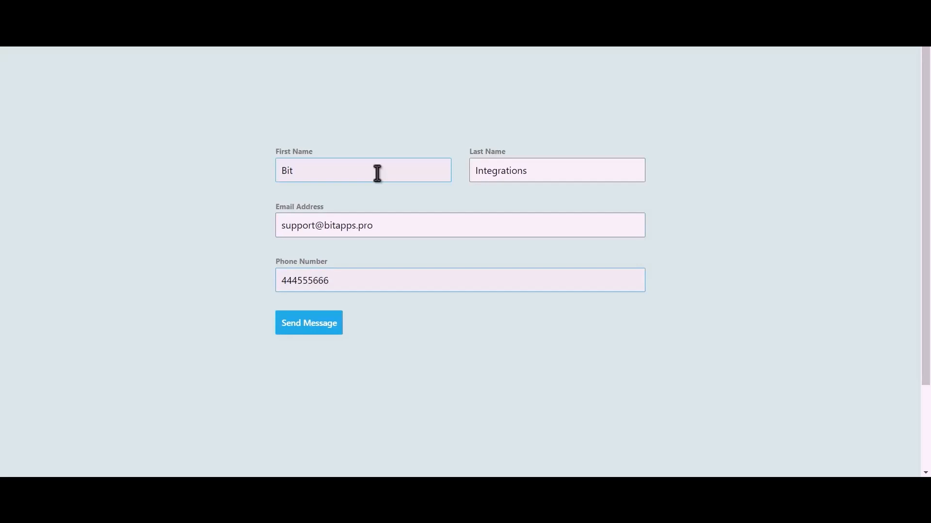
click(320, 328)
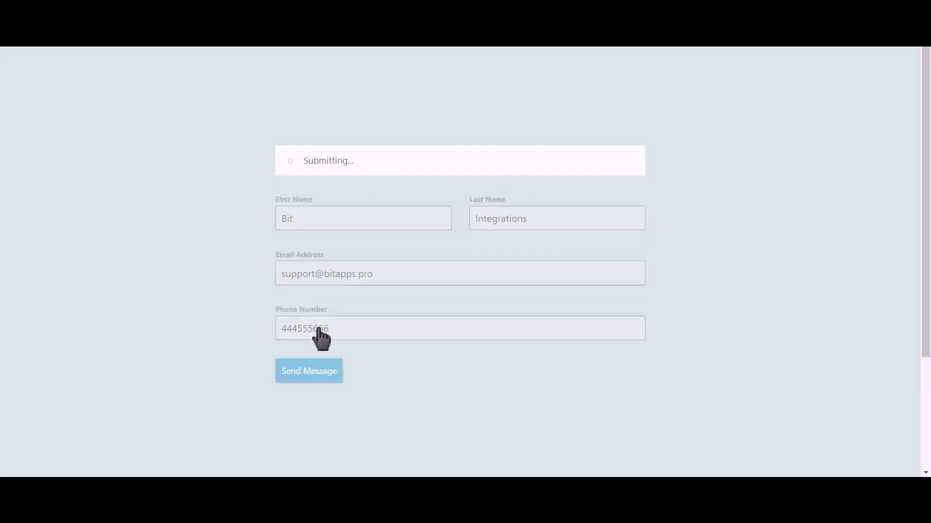